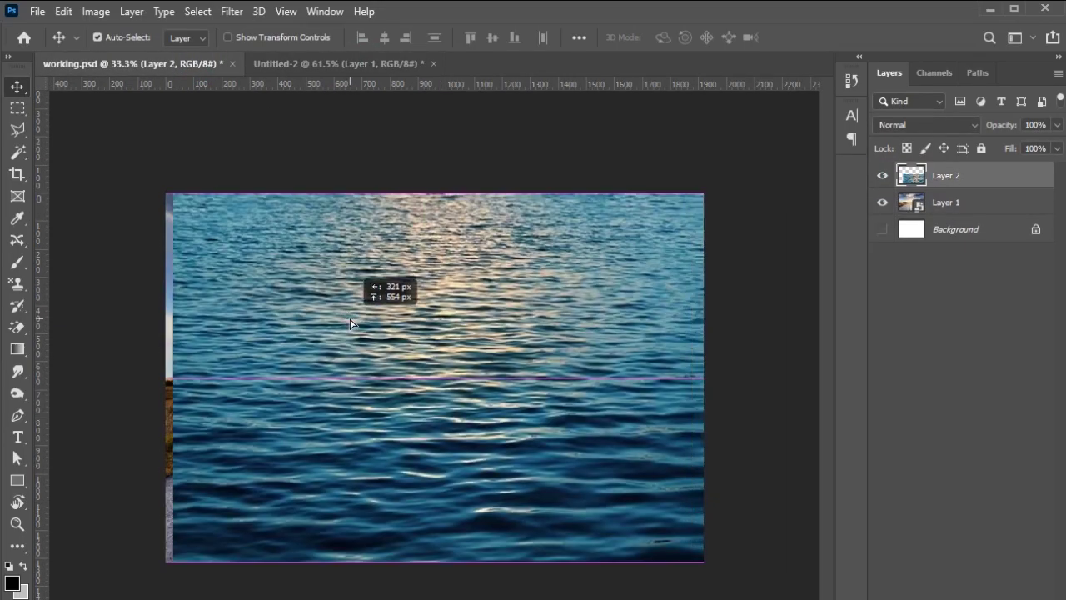
- Switch to the Polygonal Lasso Tool and start outlining the road edge
right_click(18, 129)
click(92, 147)
click(715, 499)
scroll(499, 466, up, 3)
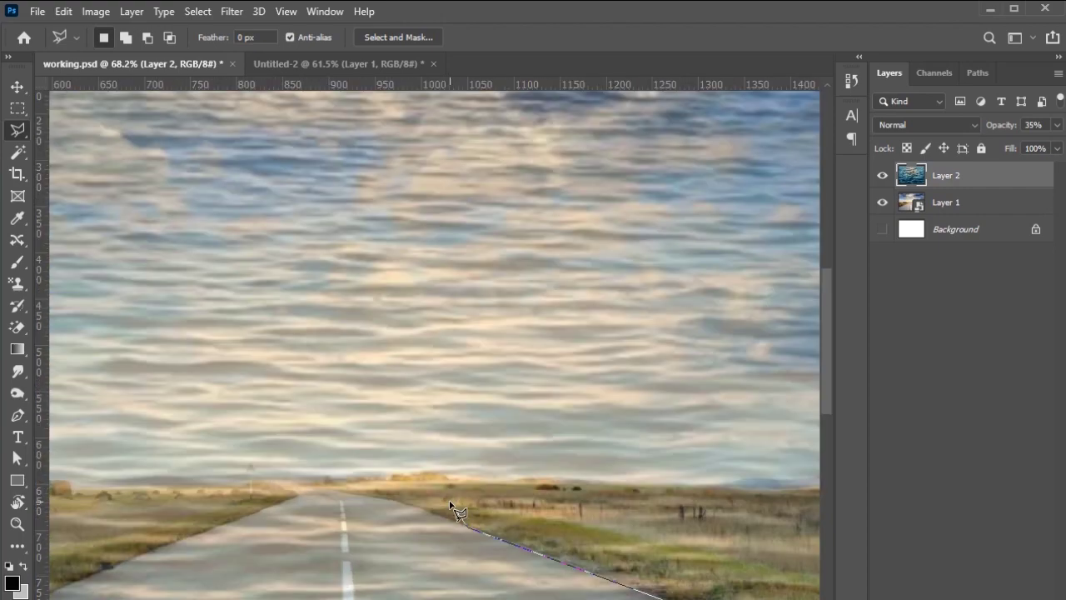
scroll(450, 504, down, 3)
- Copy the road-shaped water area to a new layer set to Soft Light blending
key(ctrl+j)
click(946, 203)
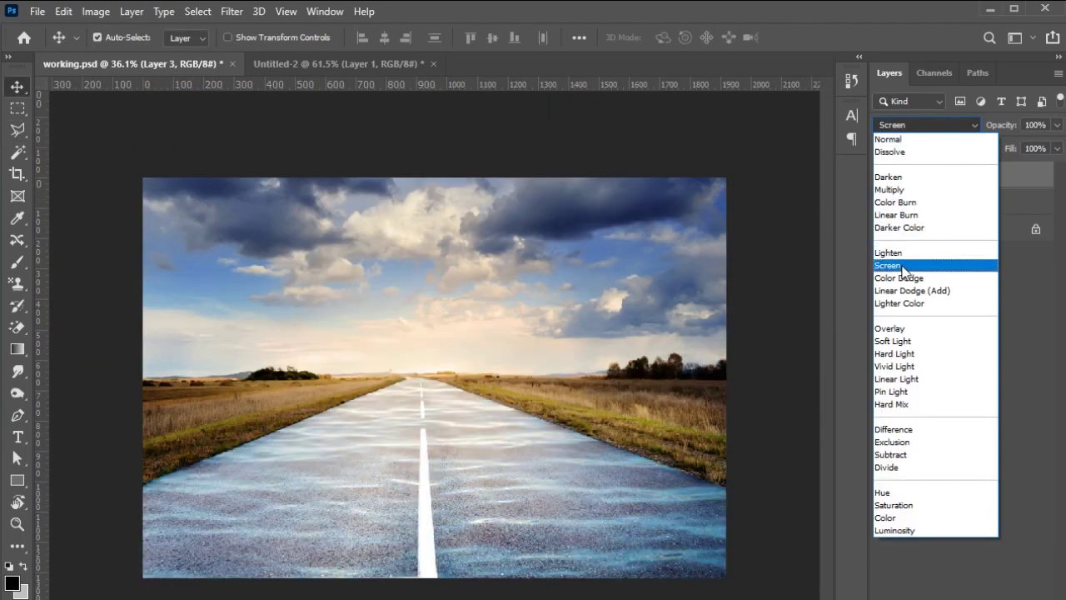
click(923, 341)
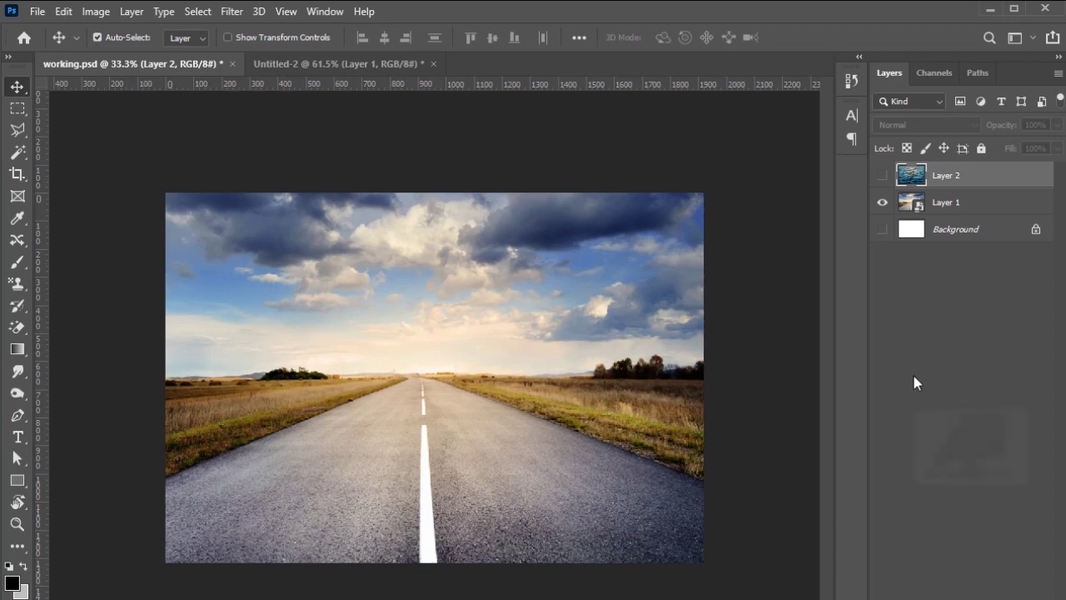
- Test-shift the road photo and the water image with the Move tool, undoing each shift
drag(556, 430, 543, 442)
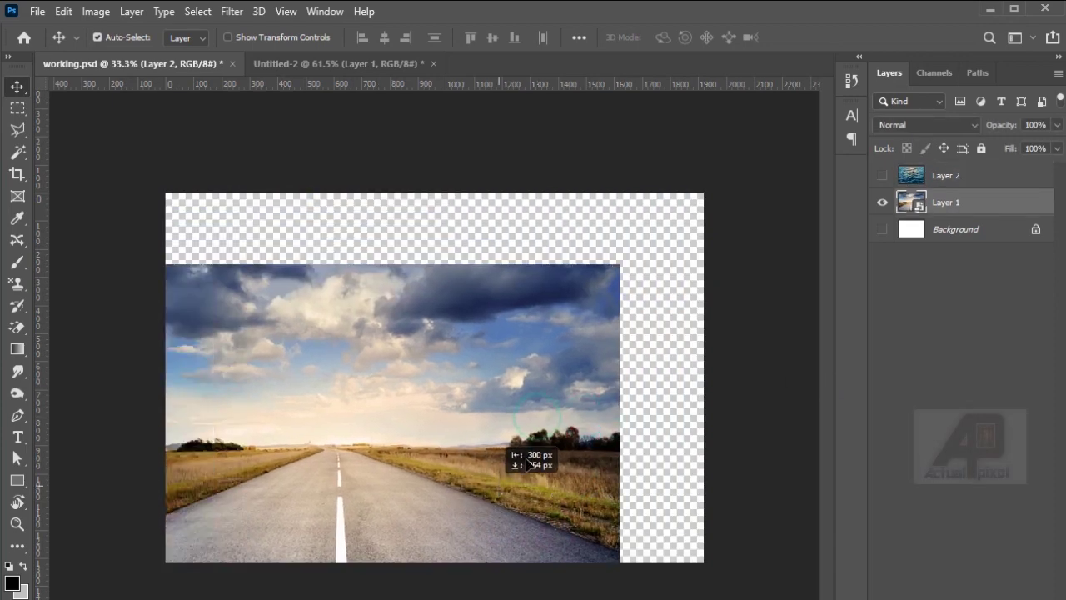
key(ctrl+z)
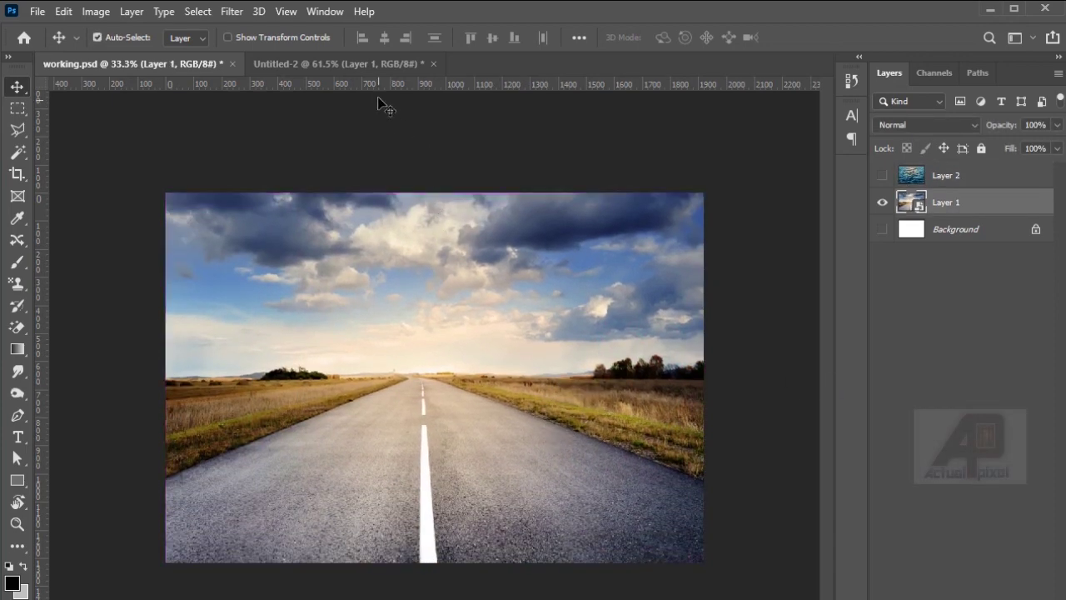
click(361, 65)
drag(496, 407, 517, 421)
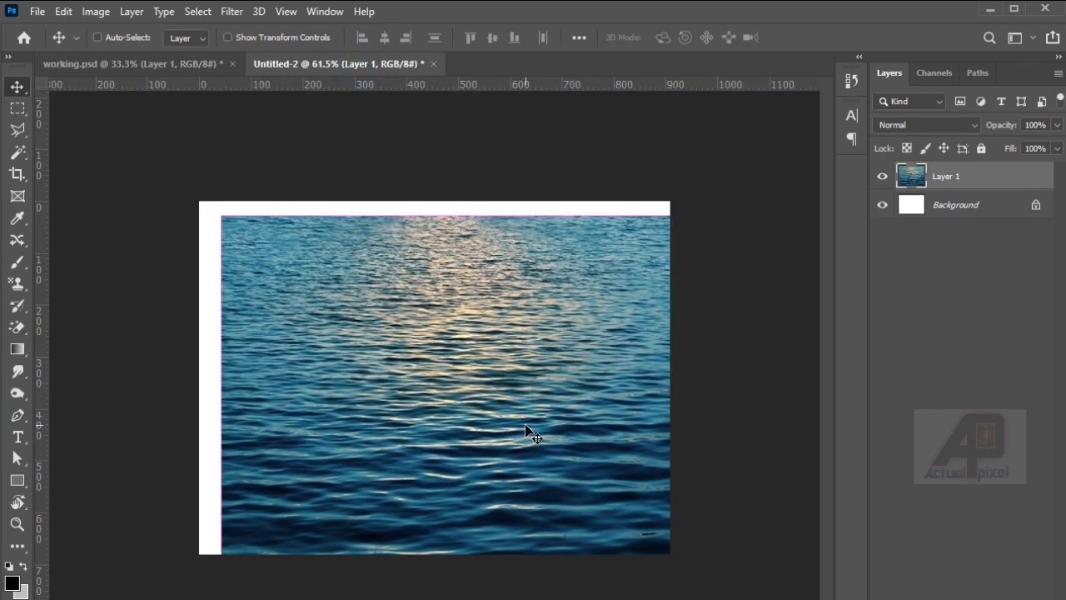
key(ctrl+z)
- Move the water image right and down, then show Layer 2 in working.psd
drag(423, 387, 451, 429)
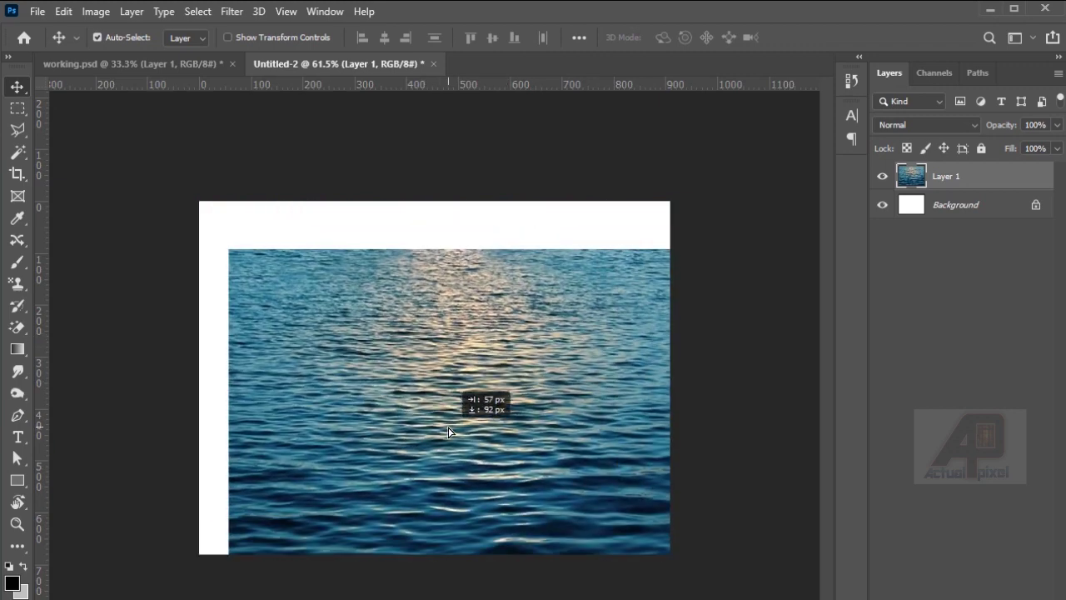
click(212, 64)
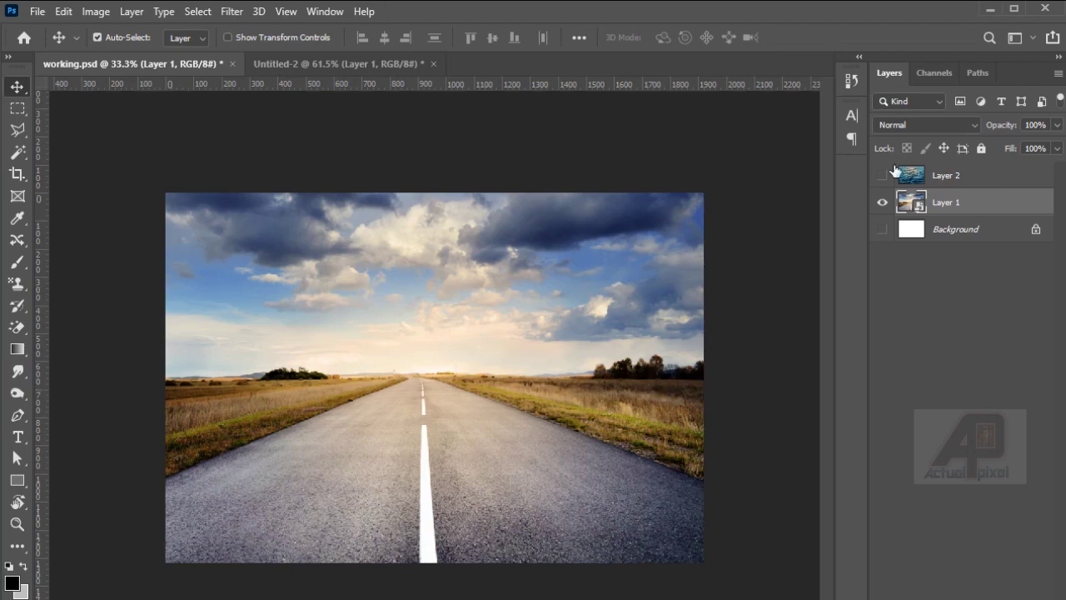
click(883, 176)
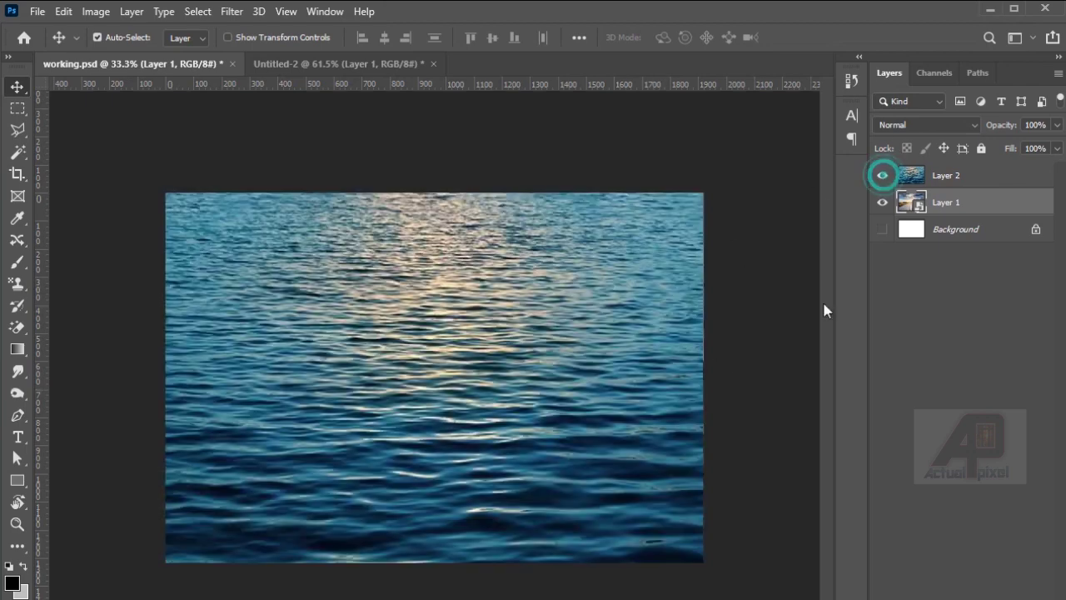
click(547, 346)
mouse_move(548, 346)
mouse_down()
mouse_move(418, 483)
mouse_move(345, 317)
mouse_up()
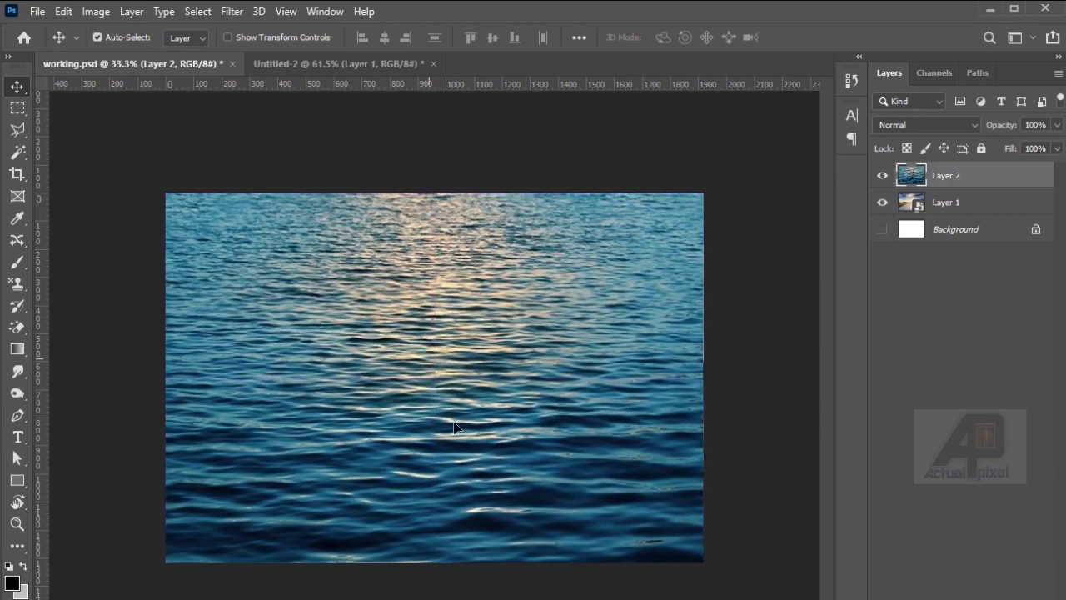
drag(467, 317, 667, 596)
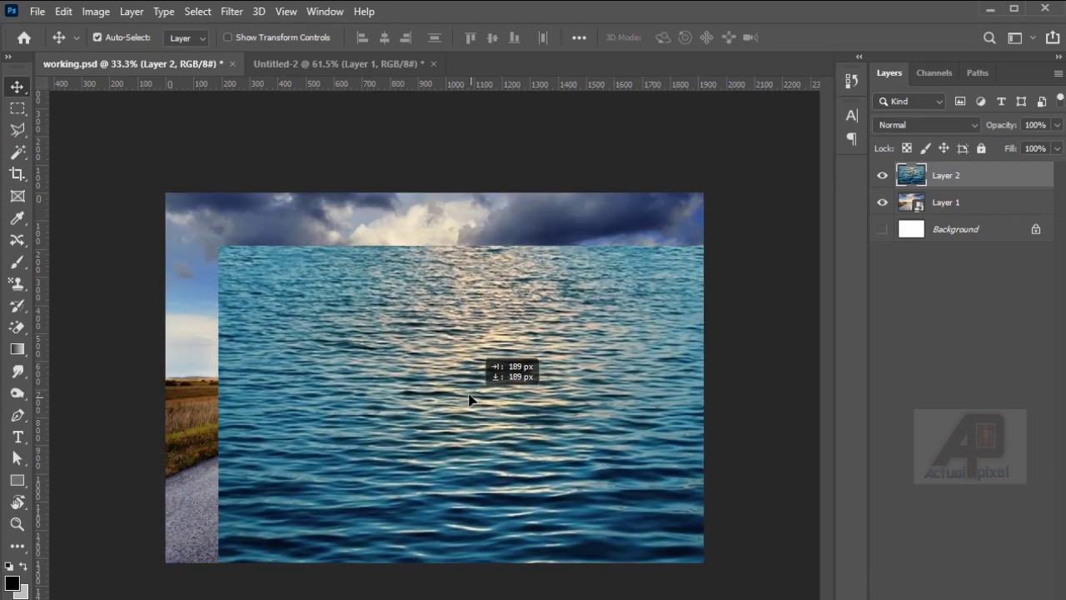
drag(666, 596, 491, 354)
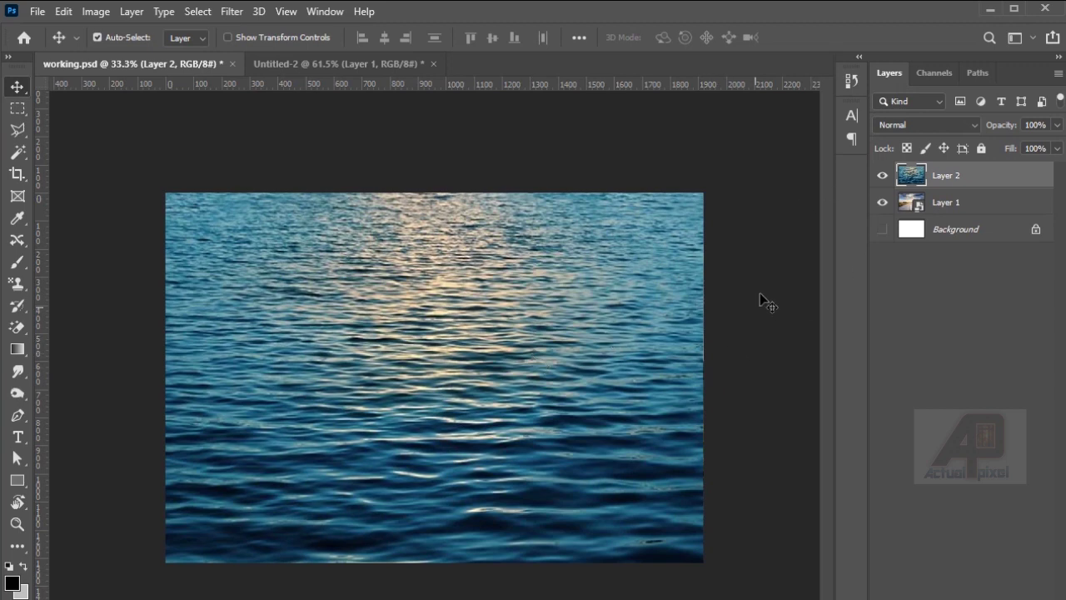
drag(476, 373, 497, 533)
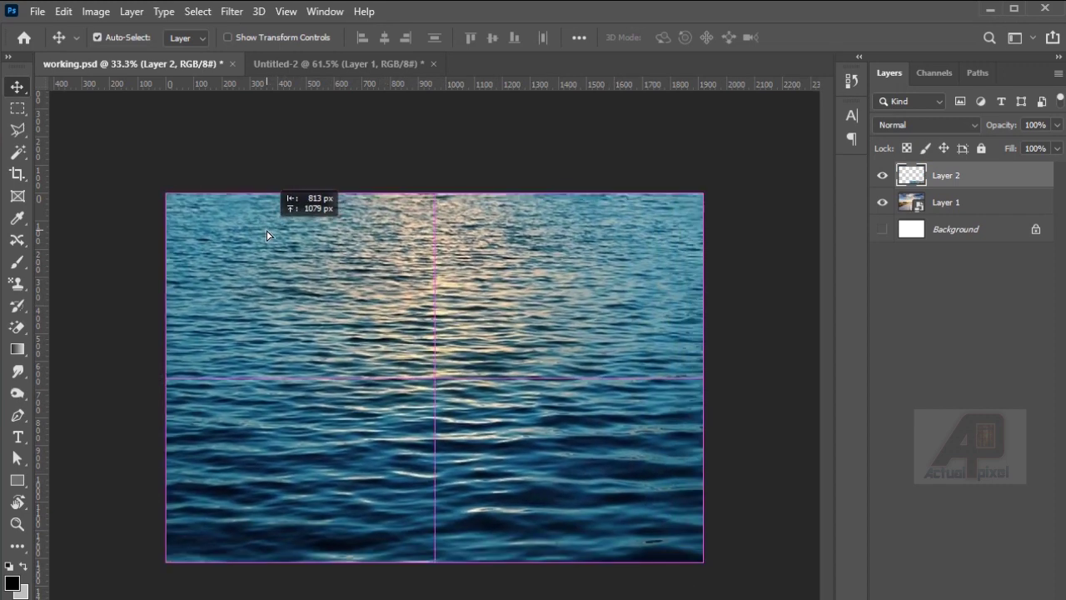
drag(403, 402, 280, 204)
- Lower Layer 2's opacity to 35% and select the Polygonal Lasso Tool
click(1056, 125)
click(1004, 145)
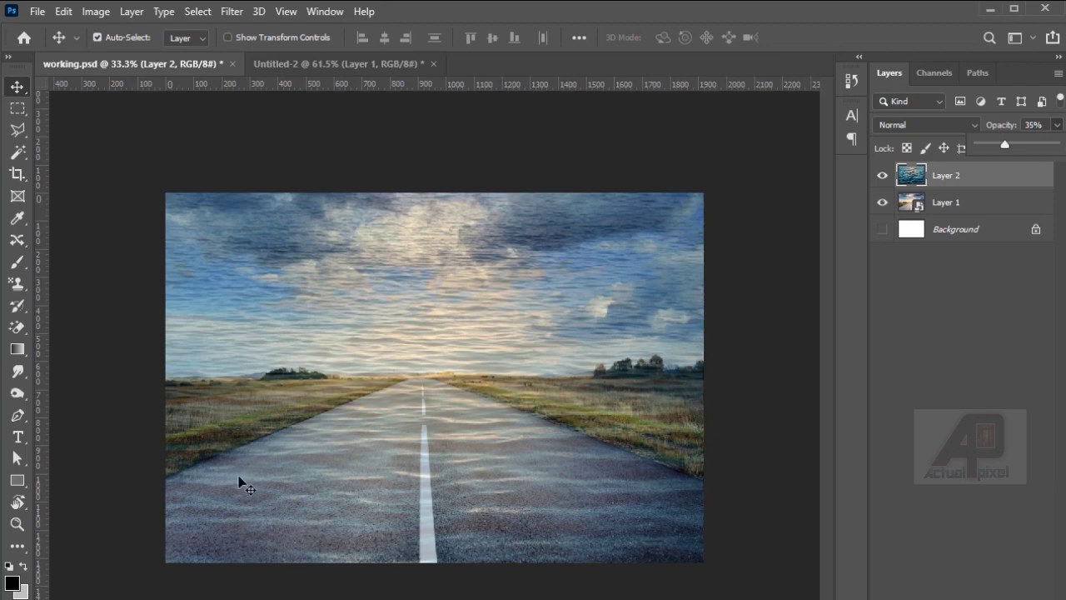
click(19, 132)
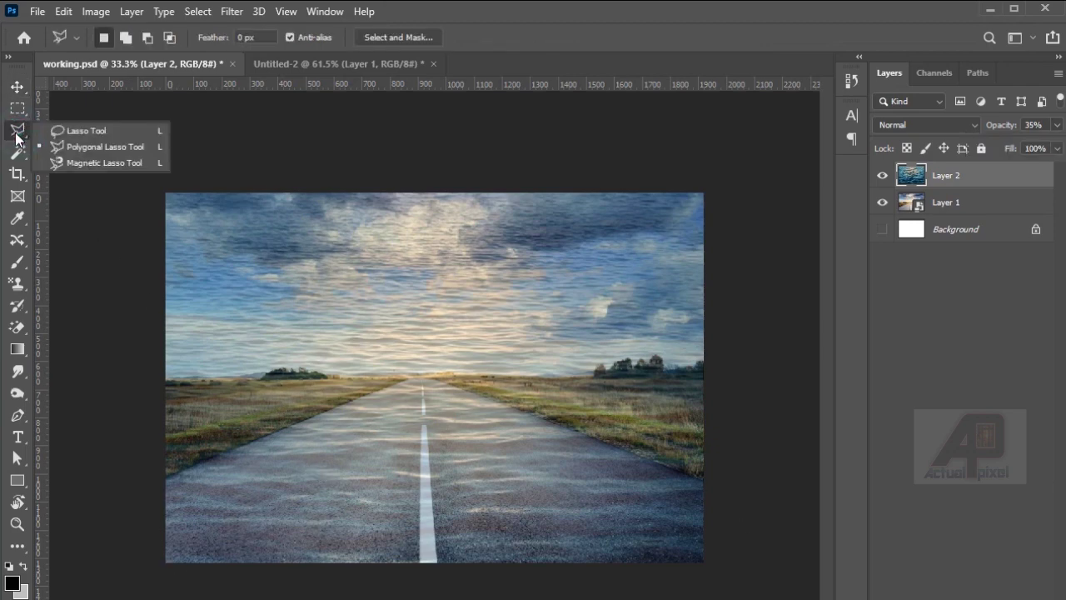
click(75, 147)
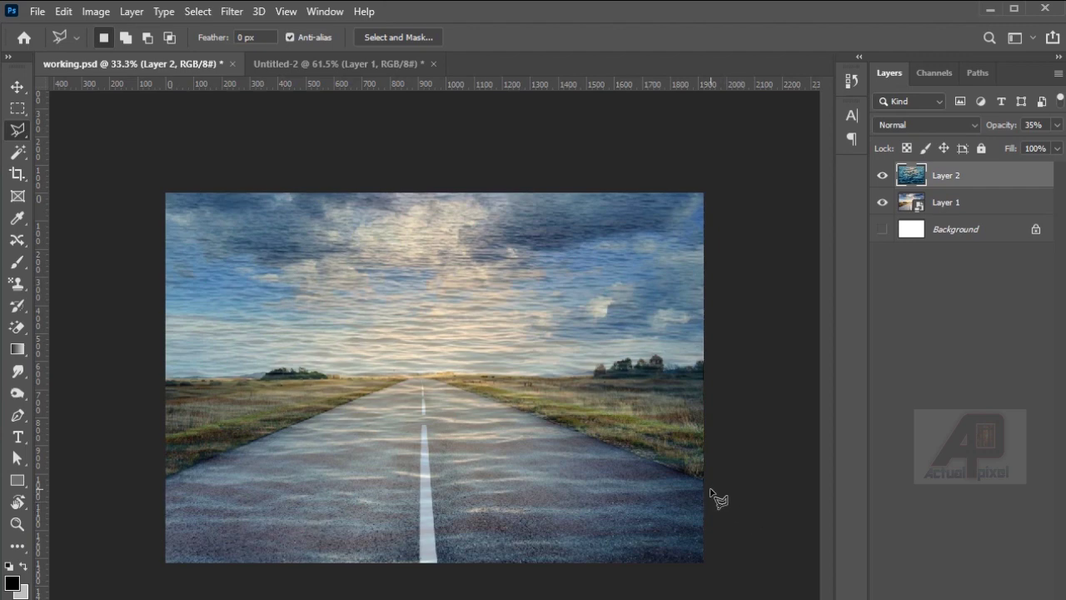
- Outline the road's edges with polygon points from the lower-right corner and close the selection
scroll(710, 500, up, 3)
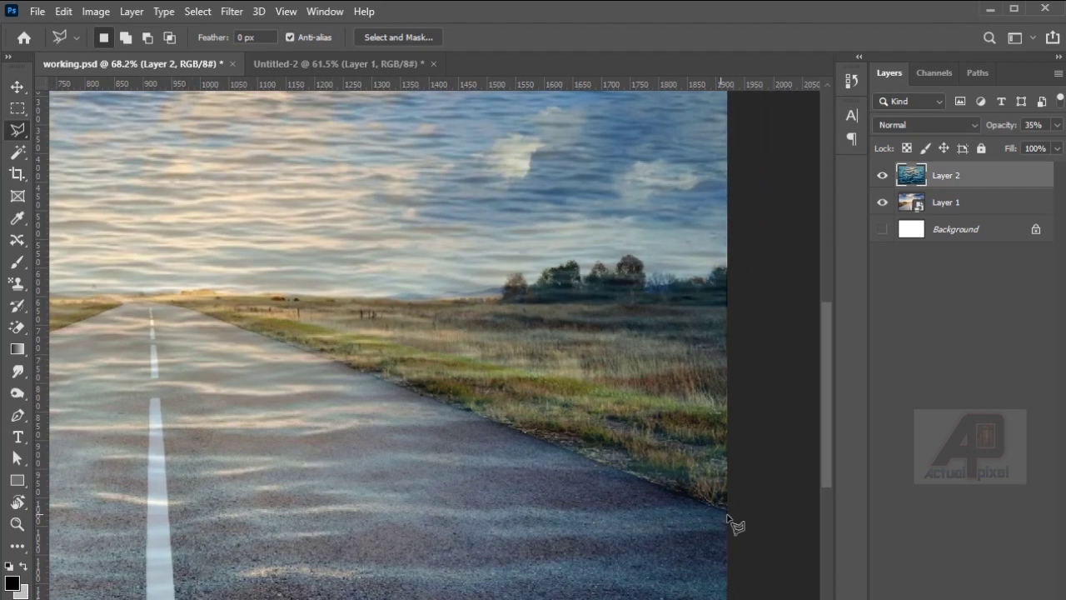
click(728, 507)
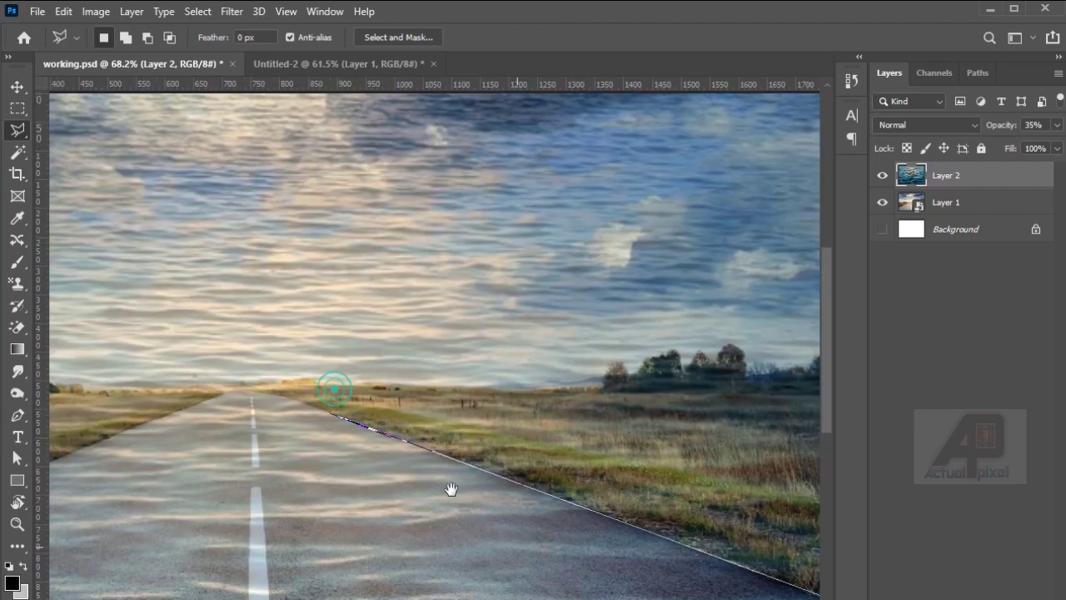
drag(334, 386, 452, 493)
key(ctrl+plus)
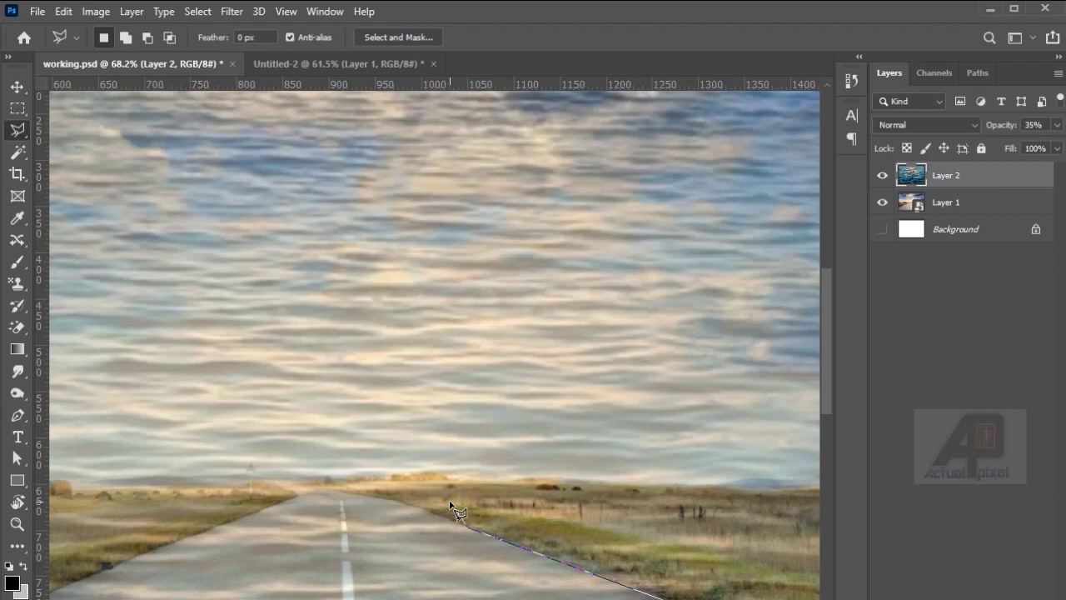
scroll(500, 516, up, 3)
click(500, 546)
click(374, 528)
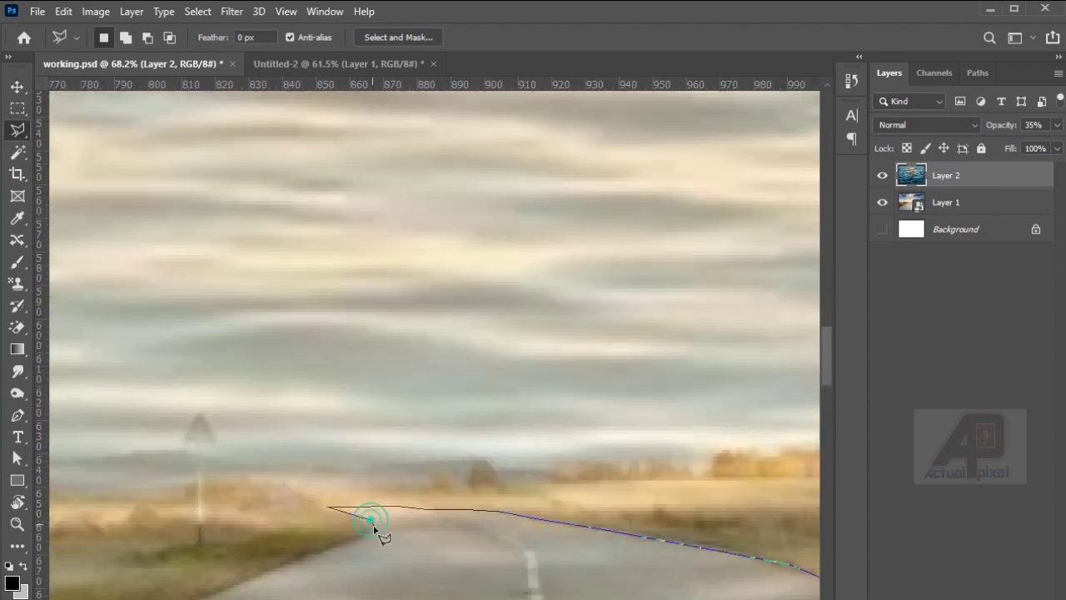
click(317, 526)
click(340, 537)
click(250, 309)
scroll(773, 541, down, 5)
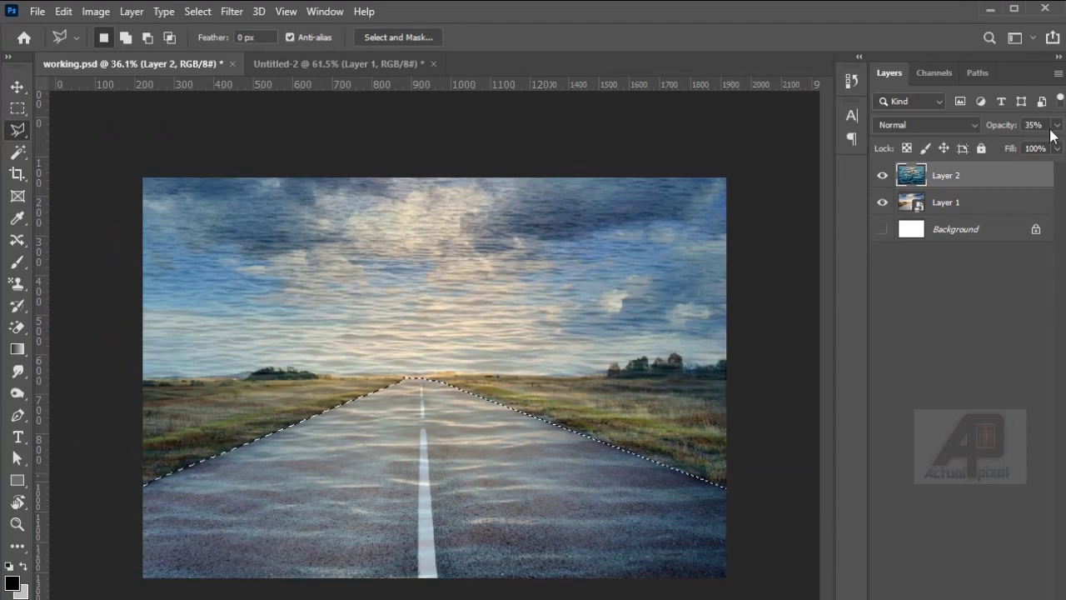
click(1056, 129)
- Restore the water to 100% opacity and copy the road selection to Layer 3
drag(1034, 145, 1055, 144)
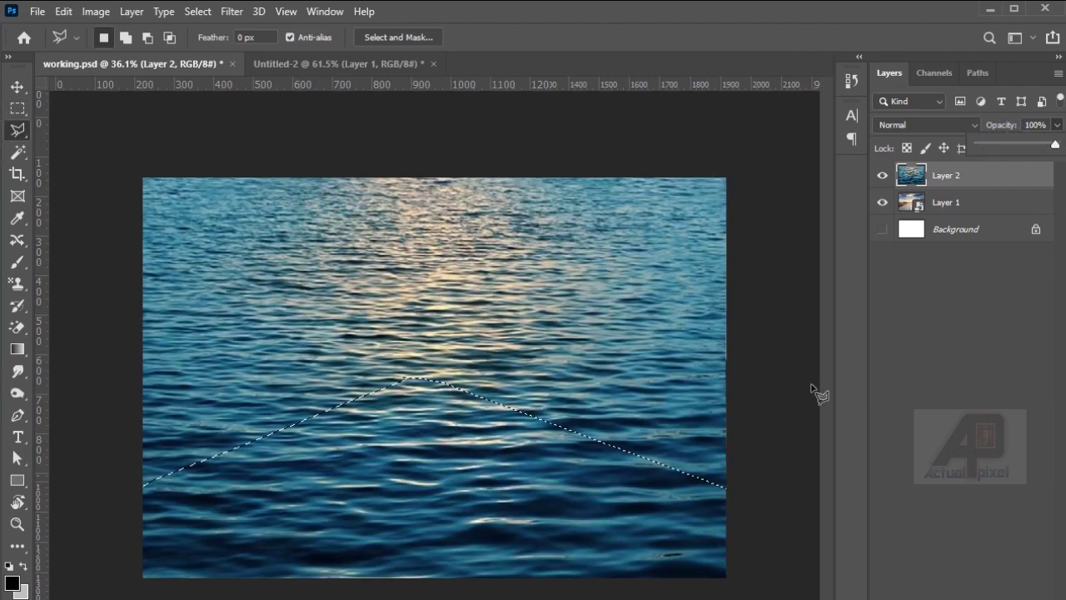
key(ctrl+j)
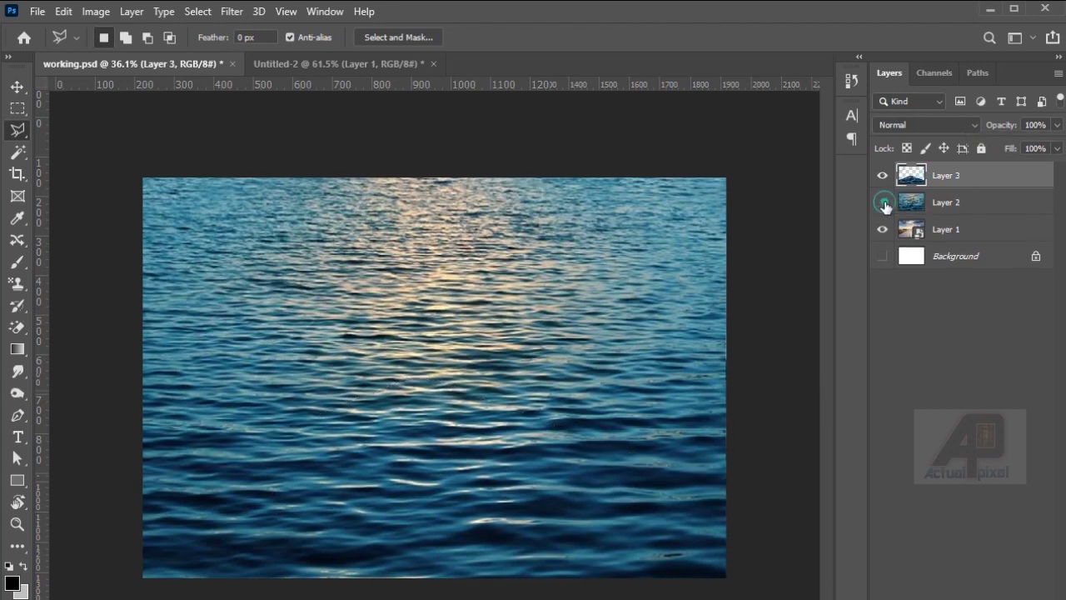
click(882, 202)
- Delete the full-frame Layer 2, then select Layer 3 with the Move tool
click(945, 208)
click(883, 202)
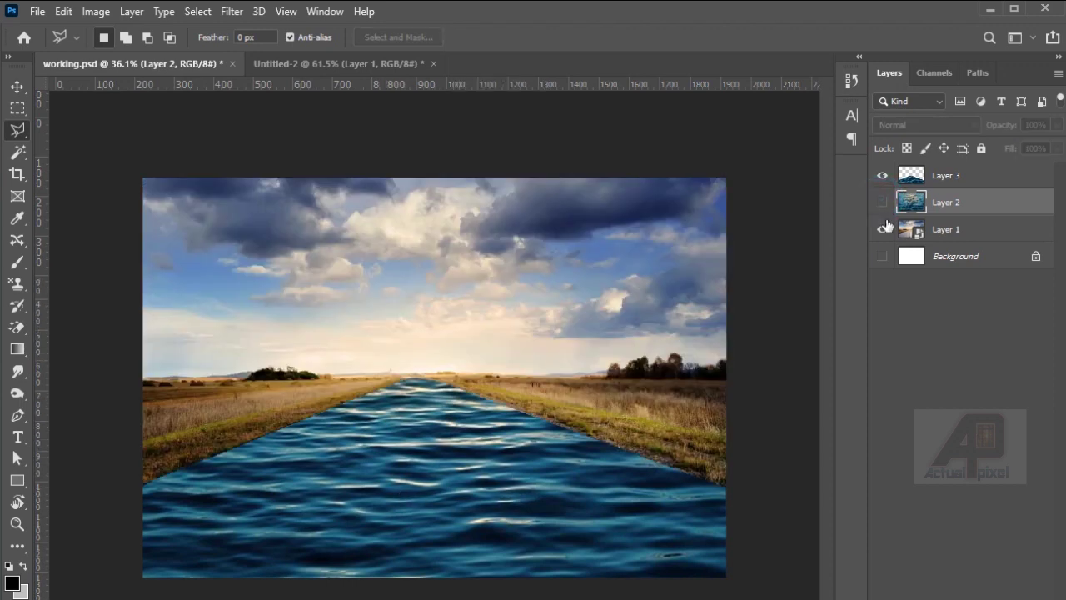
click(883, 202)
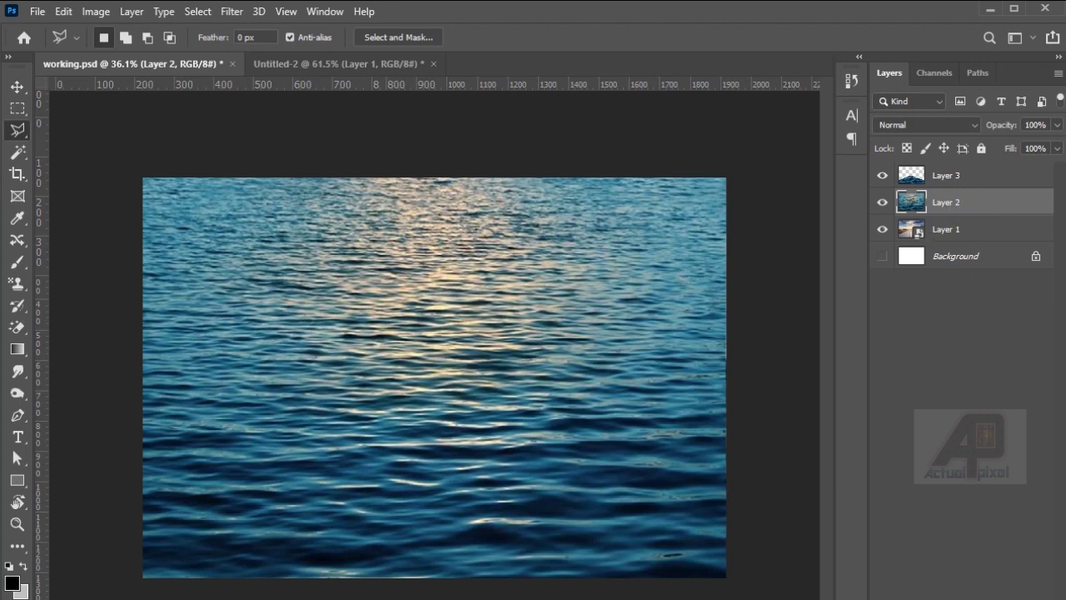
key(Delete)
click(946, 175)
key(v)
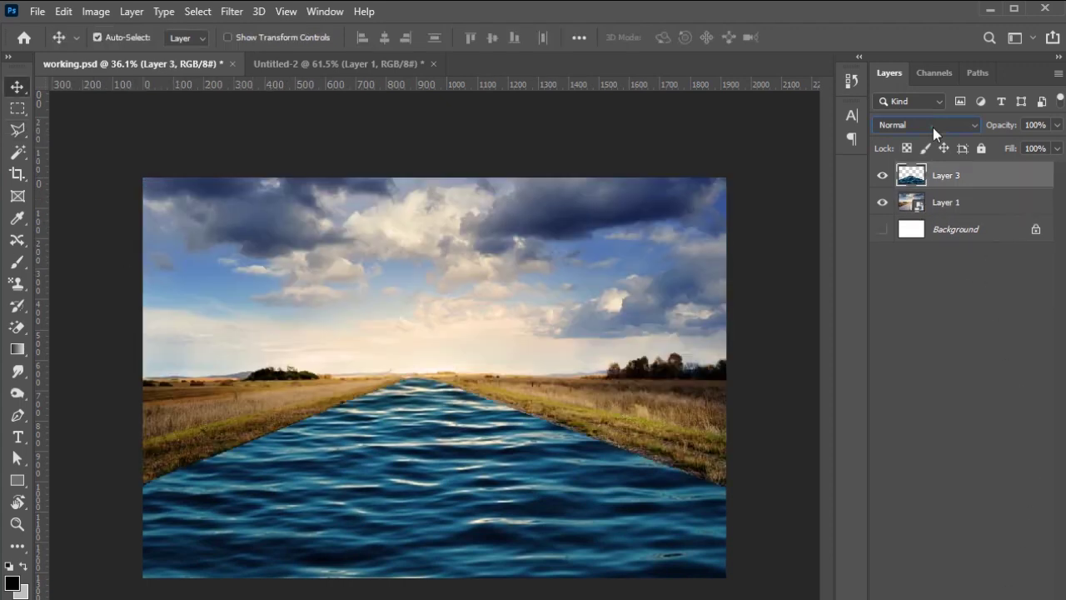
click(933, 125)
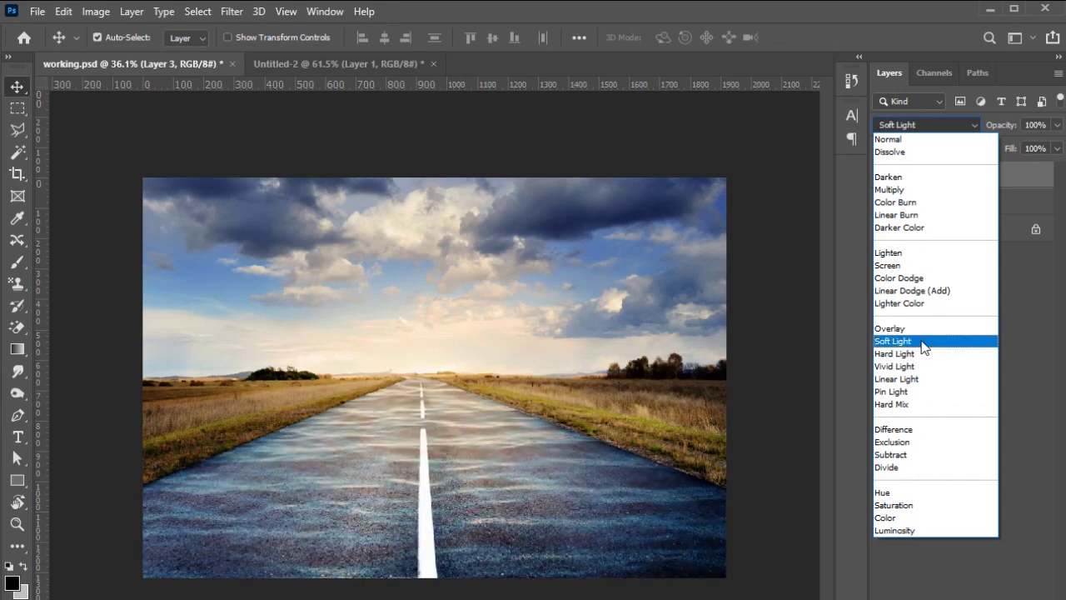
- Set Layer 3 to Soft Light and toggle its visibility to compare the rippled road
click(923, 346)
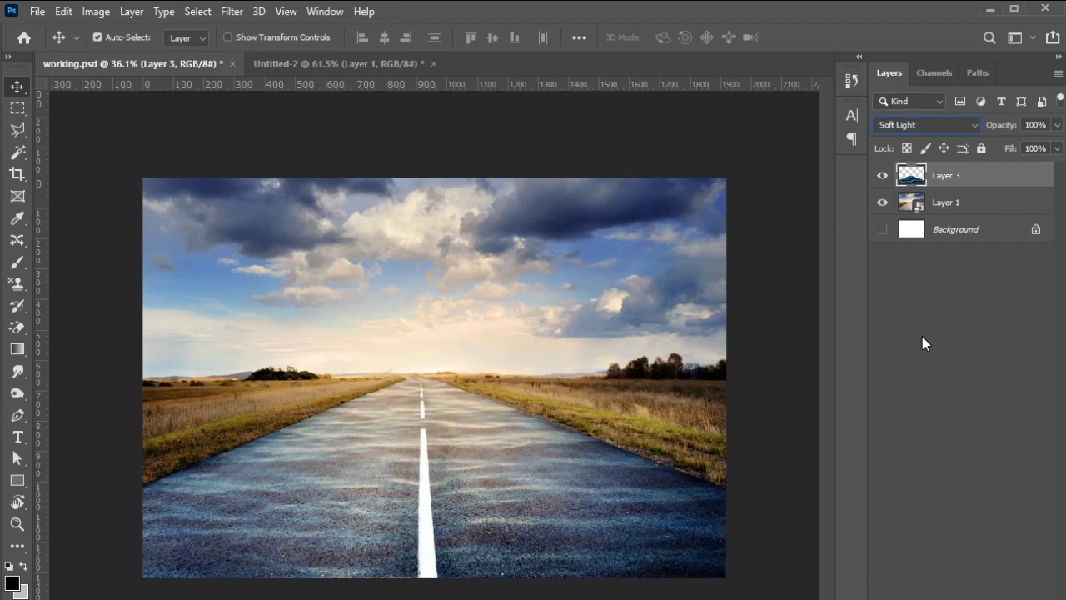
click(883, 175)
click(883, 176)
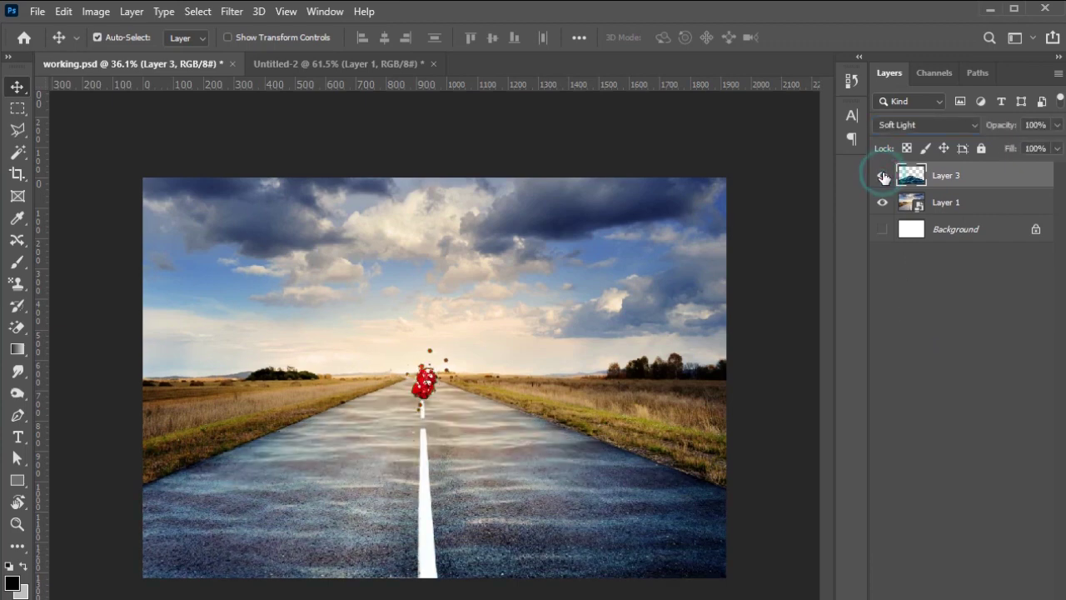
click(883, 175)
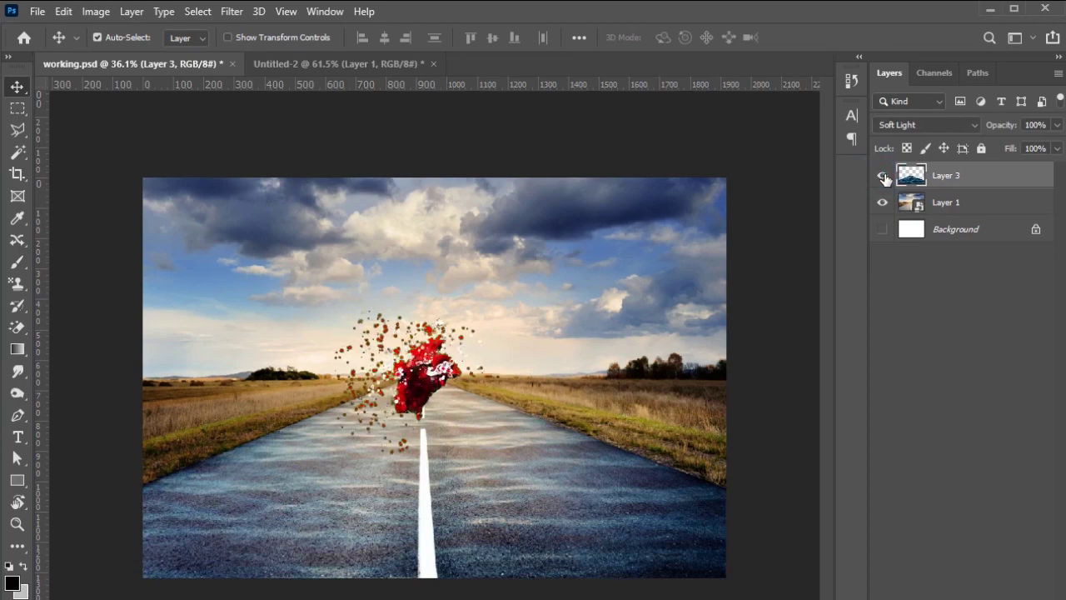